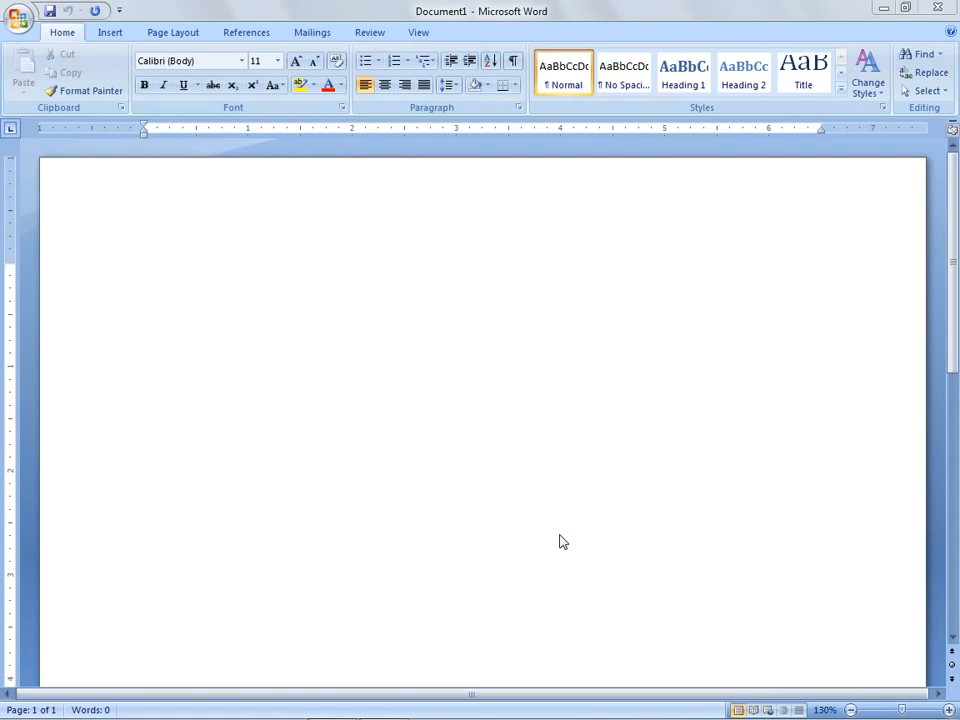
Step: Create a new blank document
left_click(17, 22)
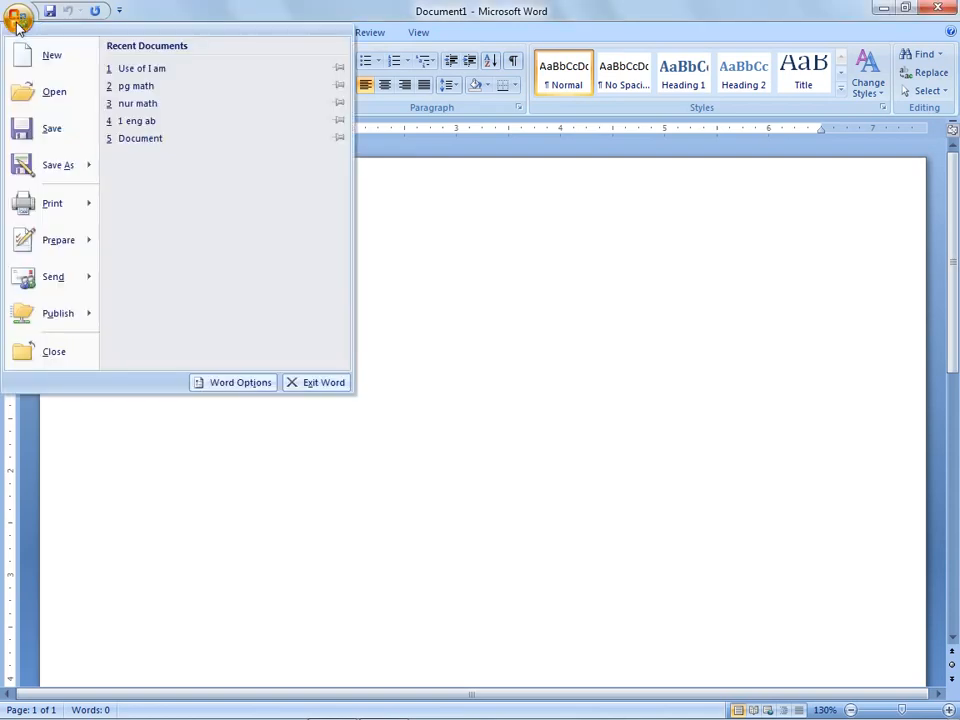
left_click(50, 55)
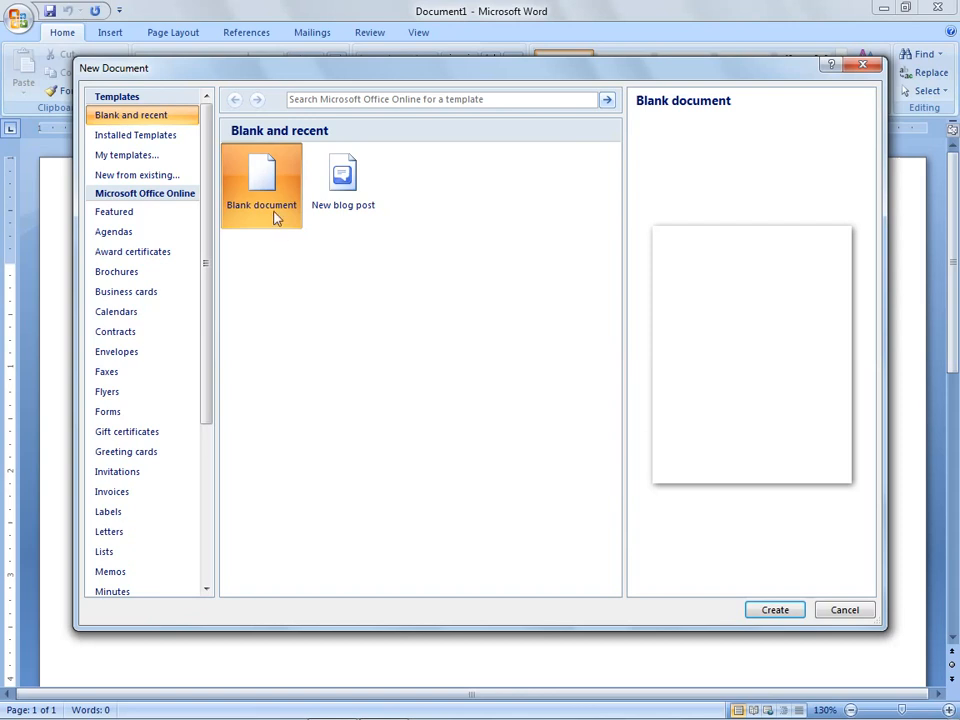
left_click(789, 615)
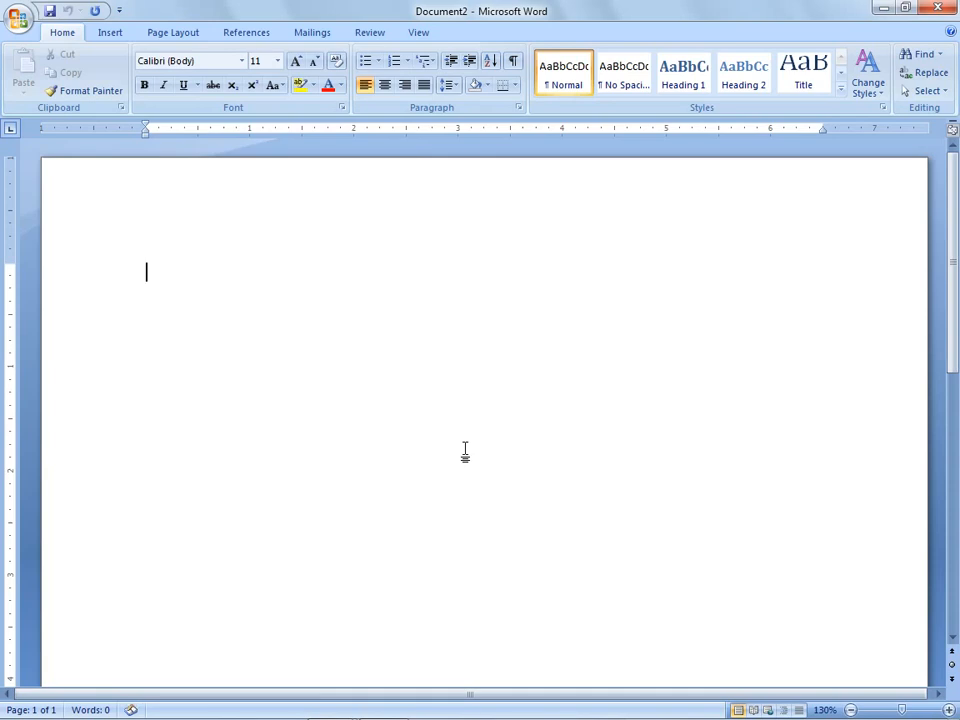
Step: Create a new template from the Blank Document entry in the personal templates, choosing Template instead of Document
left_click(18, 18)
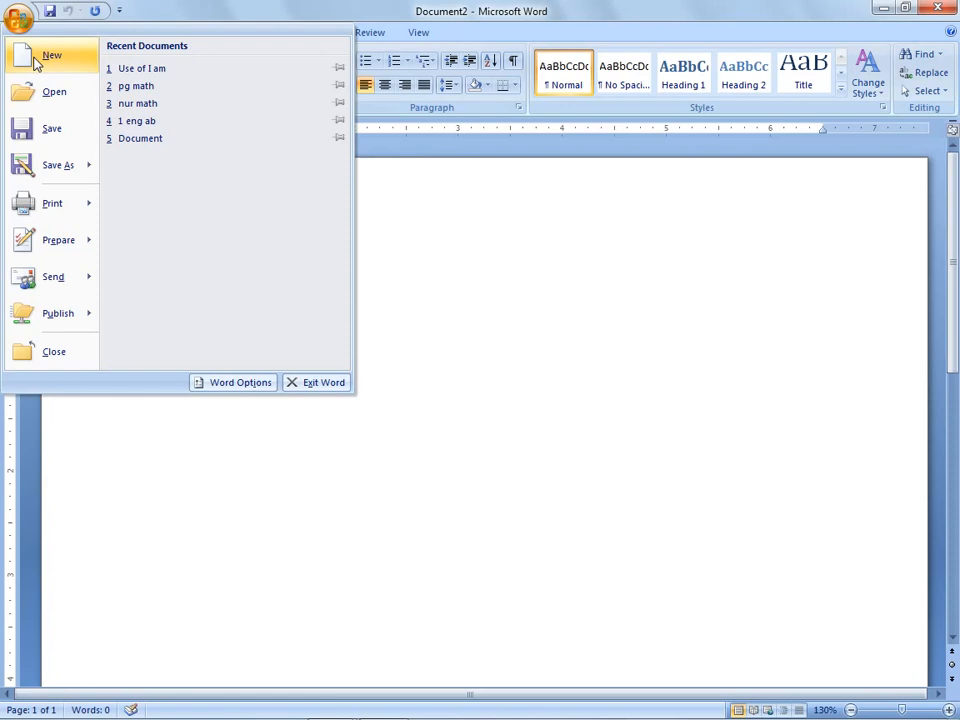
left_click(36, 62)
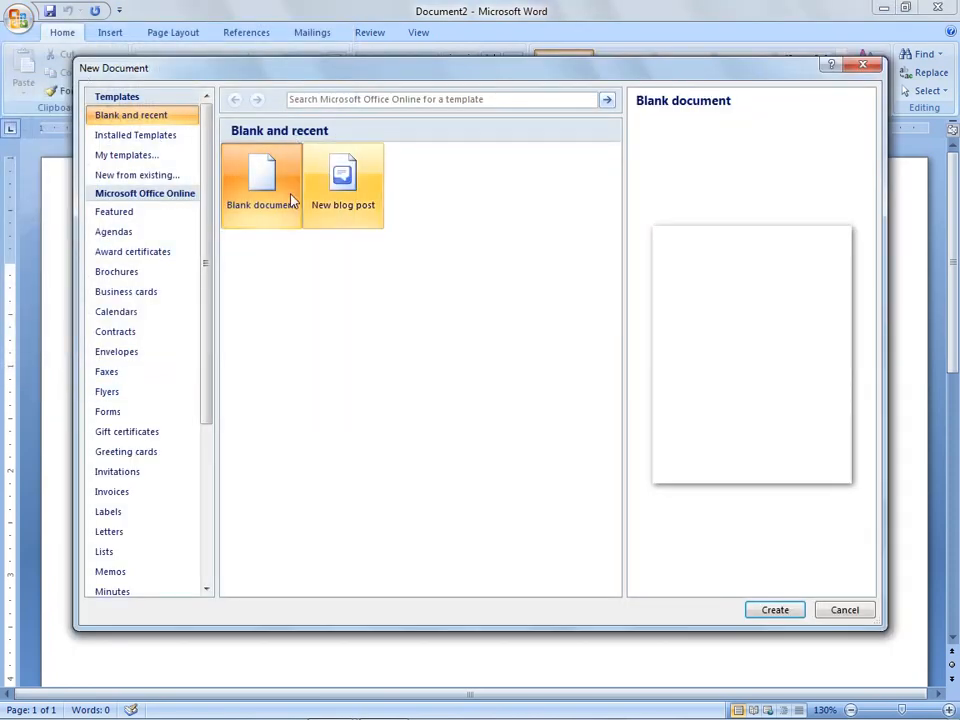
left_click(131, 157)
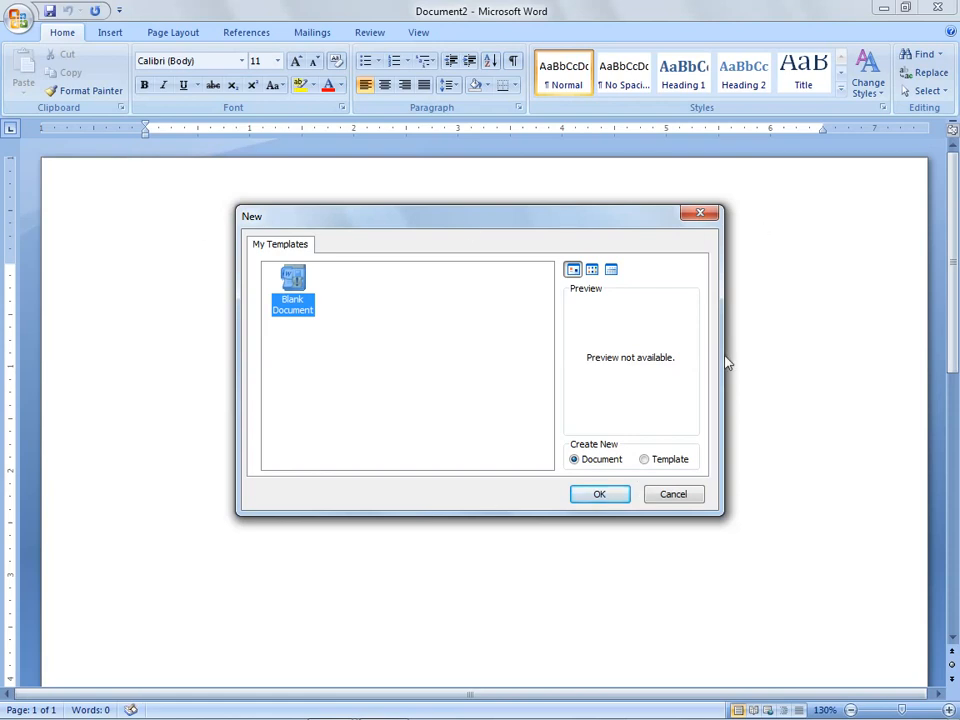
left_click(650, 462)
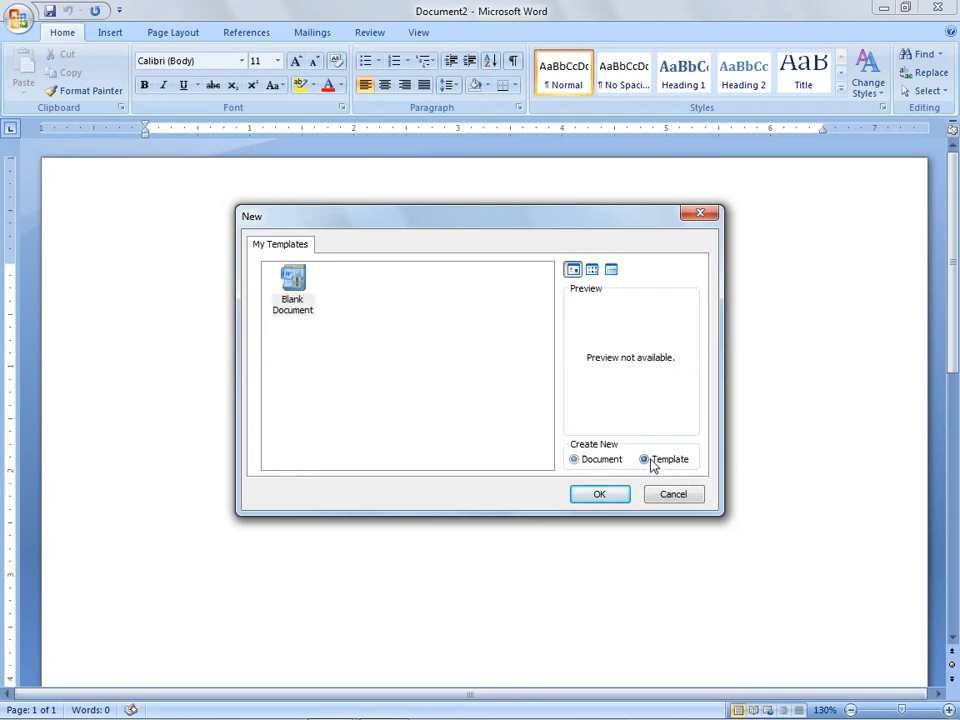
left_click(600, 495)
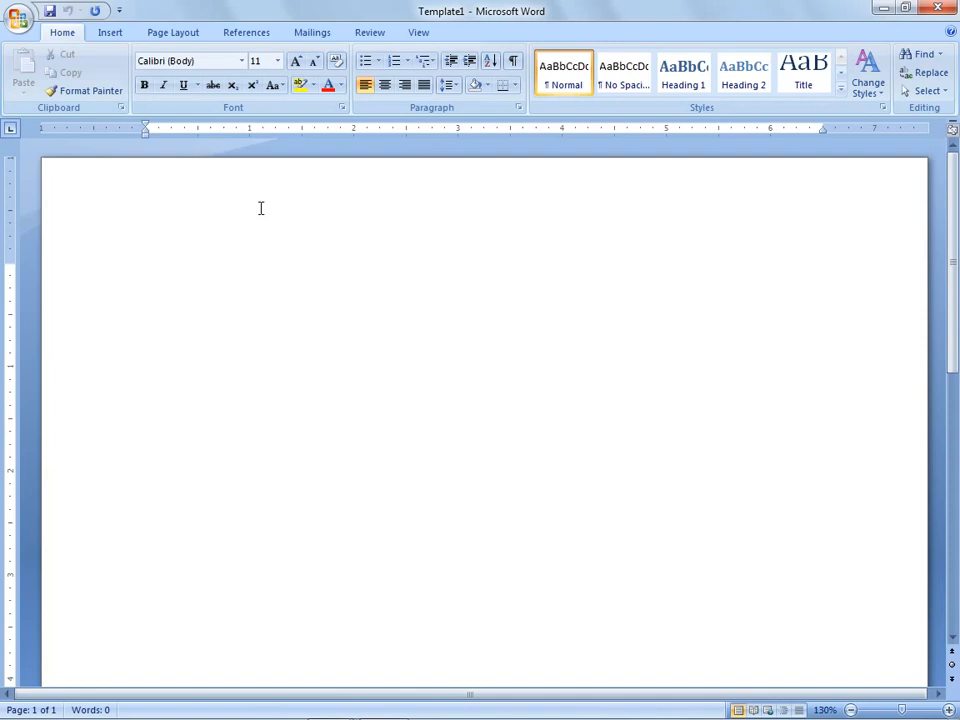
Step: Draw a nearly horizontal straight line about 6.6" wide across the upper part of the page
left_click(116, 32)
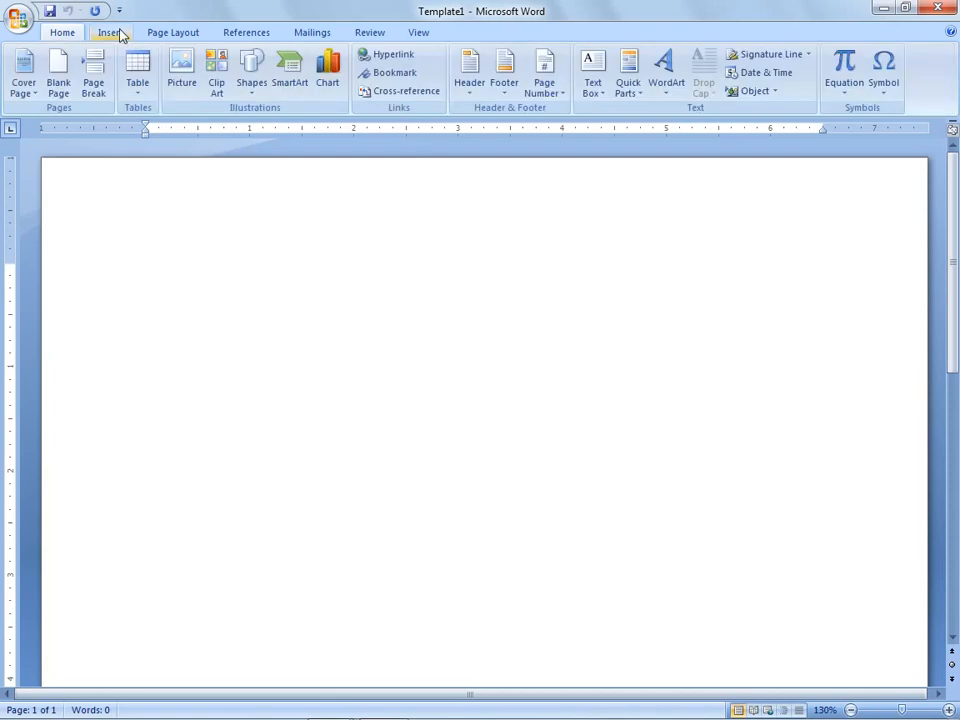
left_click(262, 93)
left_click(259, 129)
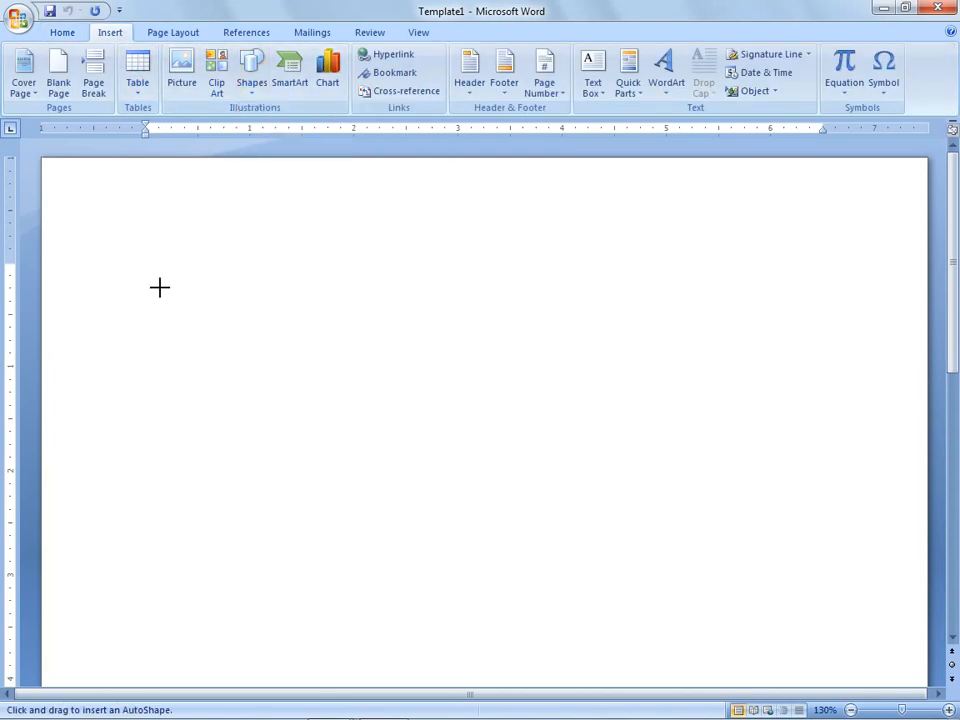
mouse_move(176, 283)
left_mouse_down()
mouse_move(888, 320)
mouse_move(864, 274)
left_mouse_up()
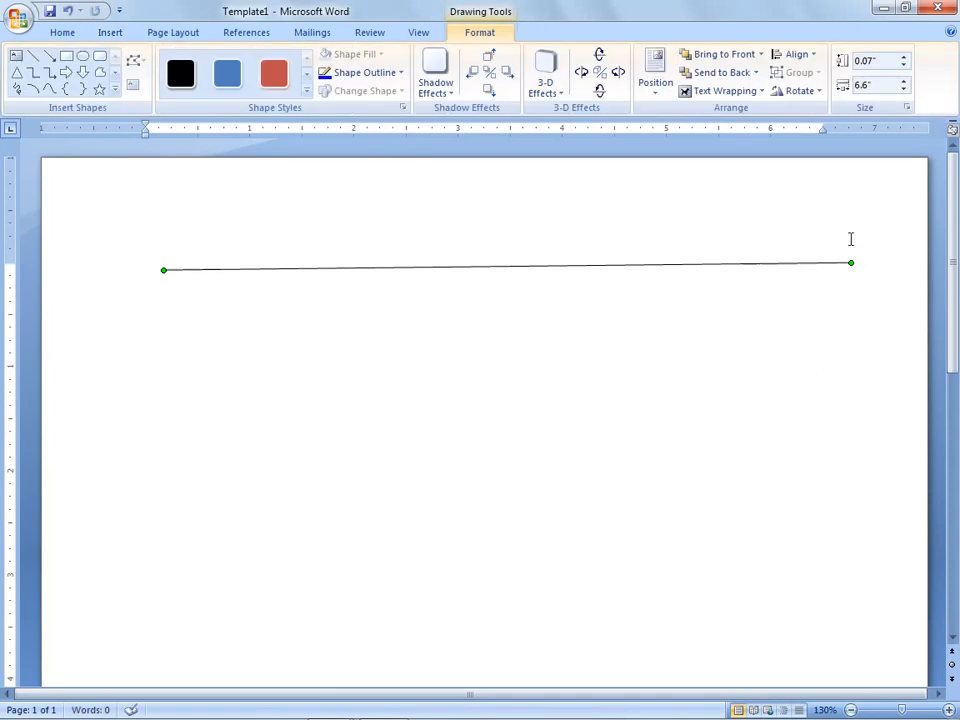
Step: Set the line's height to 0" so that it runs exactly horizontal
left_click(904, 59)
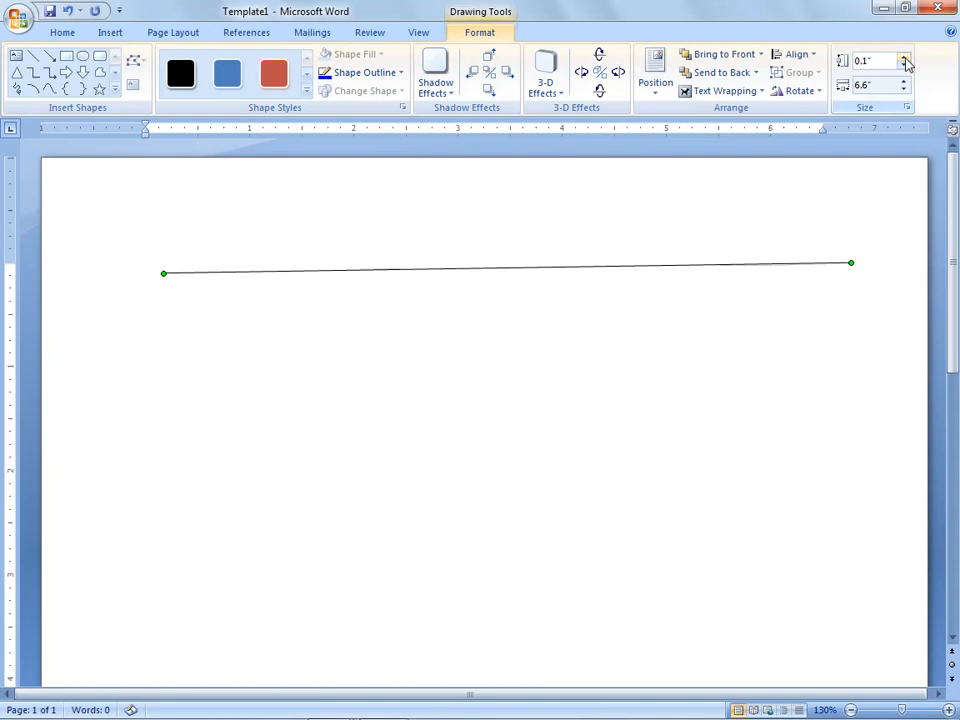
left_click(904, 59)
left_click(903, 66)
left_click(903, 66)
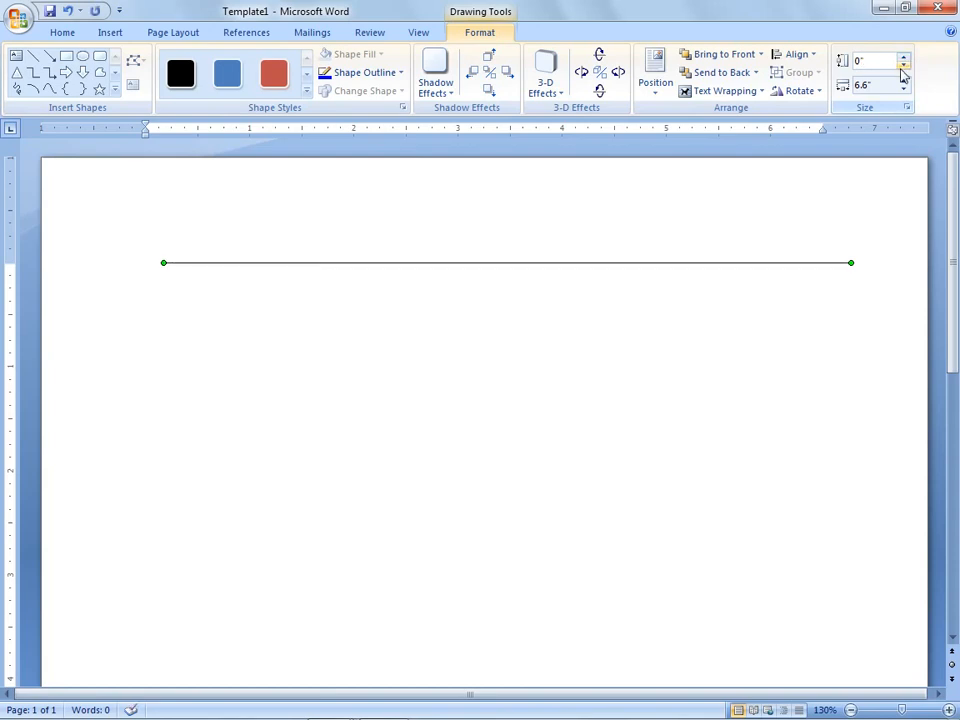
Step: Give the line a dark gray outline color and apply the thick solid red shape style to it
left_click(394, 76)
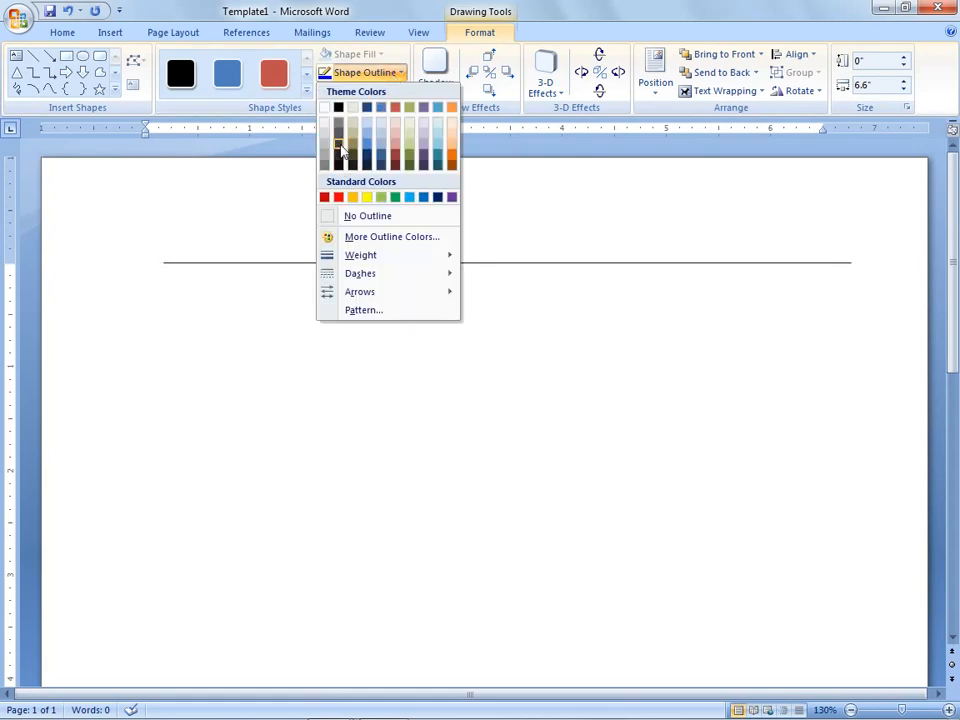
left_click(341, 141)
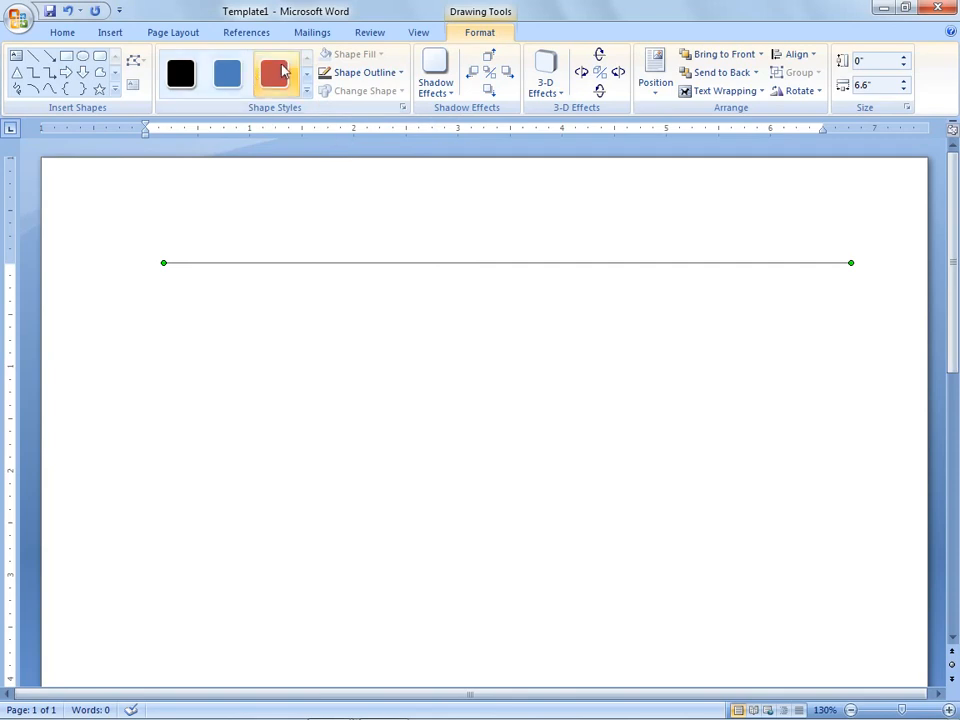
left_click(306, 91)
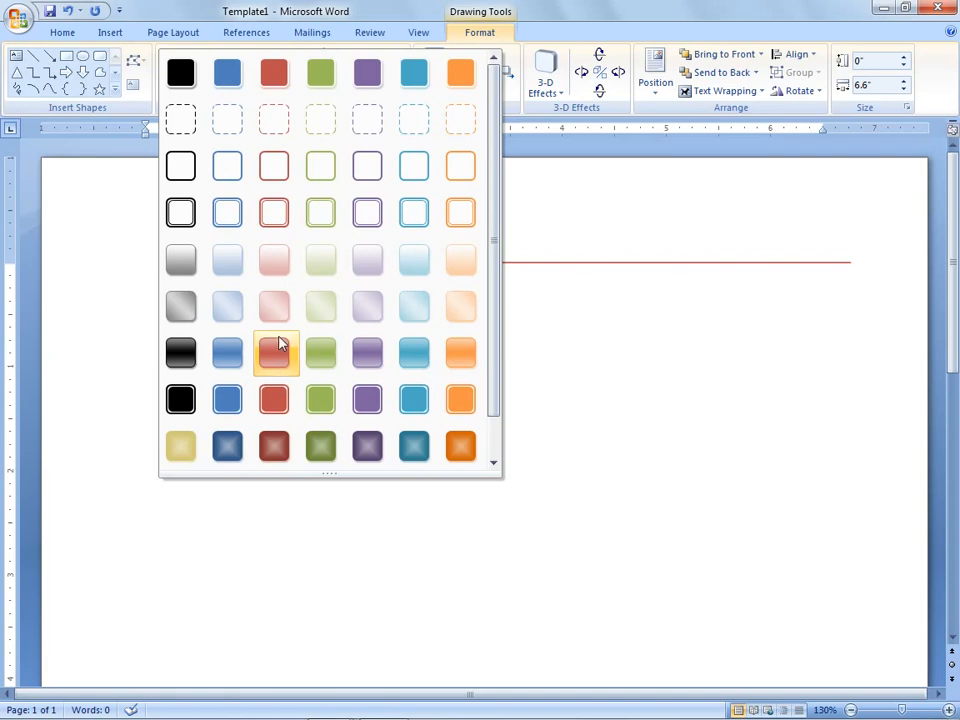
left_click(275, 399)
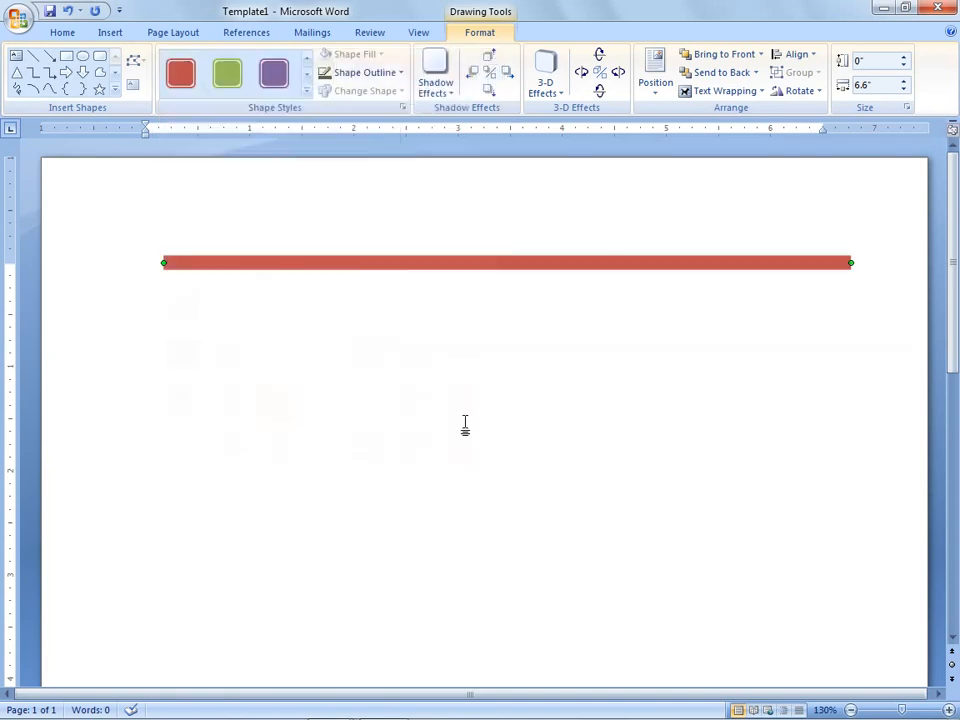
left_click(525, 423)
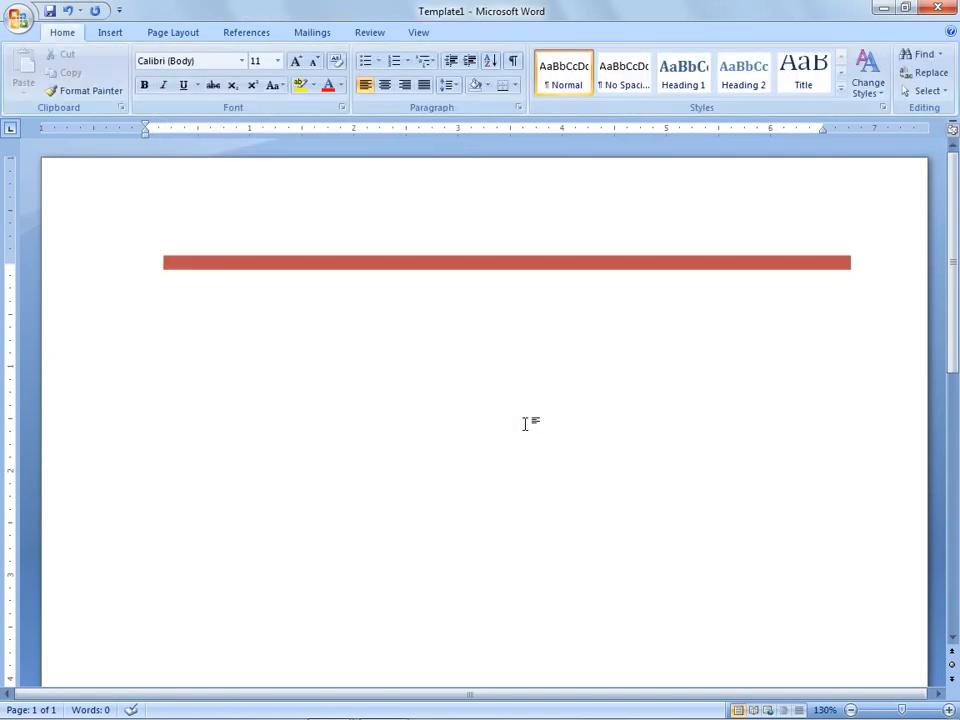
Step: Insert one empty paragraph at the start of the page to move the red line down
key("Return")
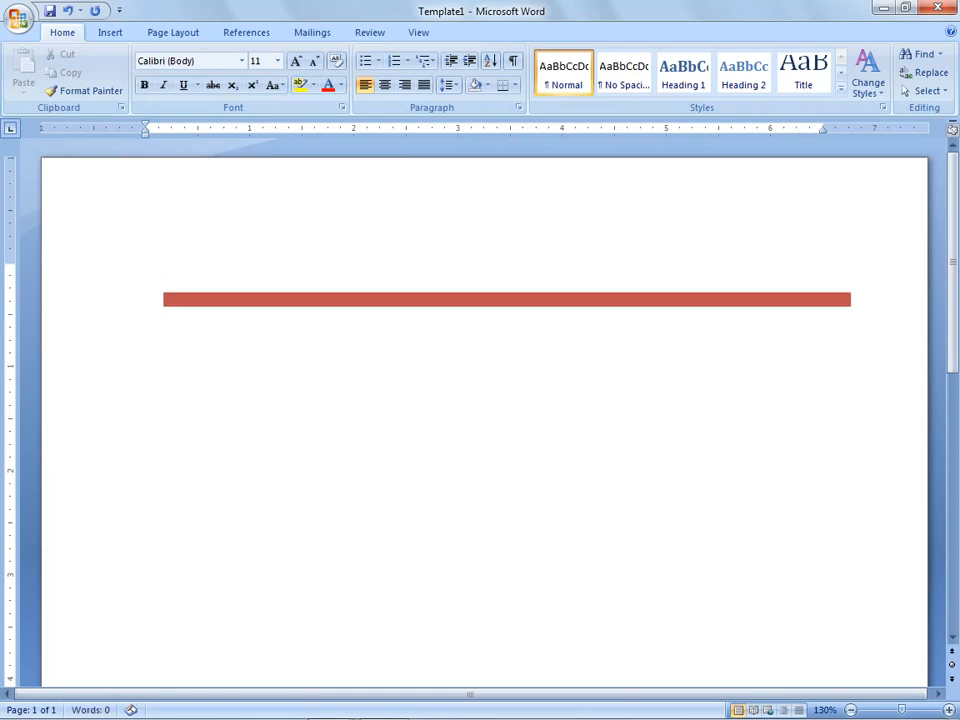
key("BackSpace")
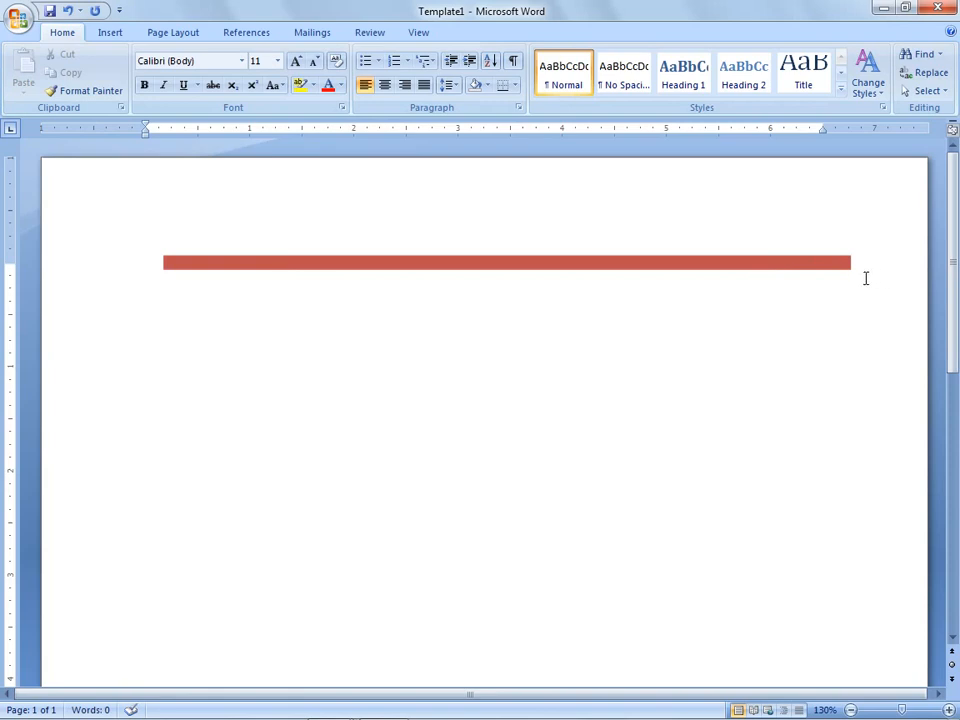
key("Return")
double_click(247, 368)
key("ctrl+z")
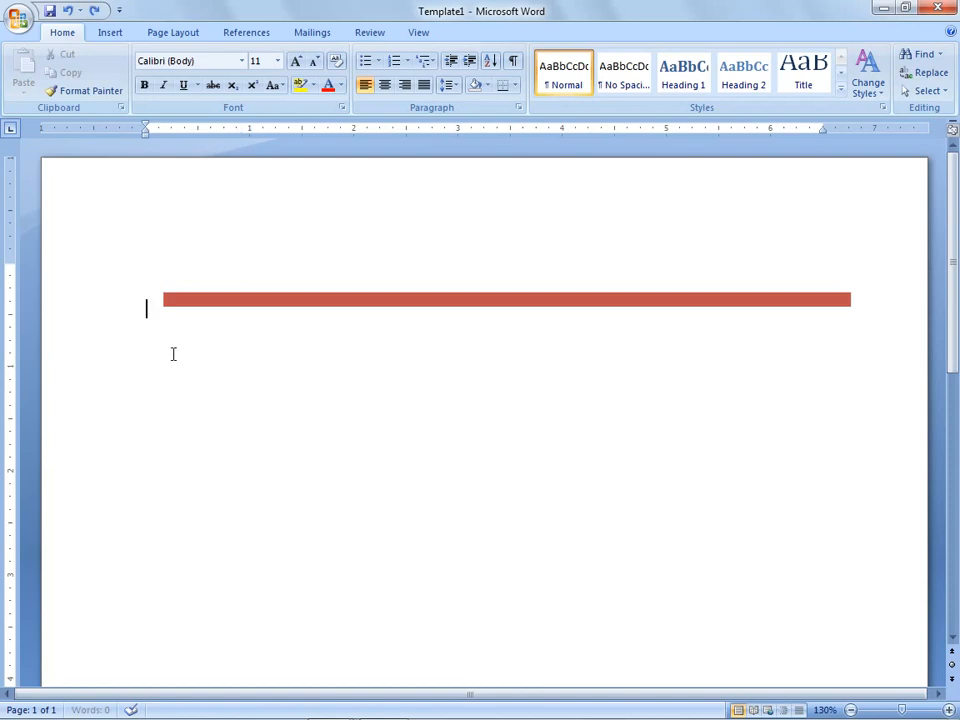
Step: Enter the text "Vocie Computer College" with an indent just below the red line
double_click(221, 345)
type("Vocie")
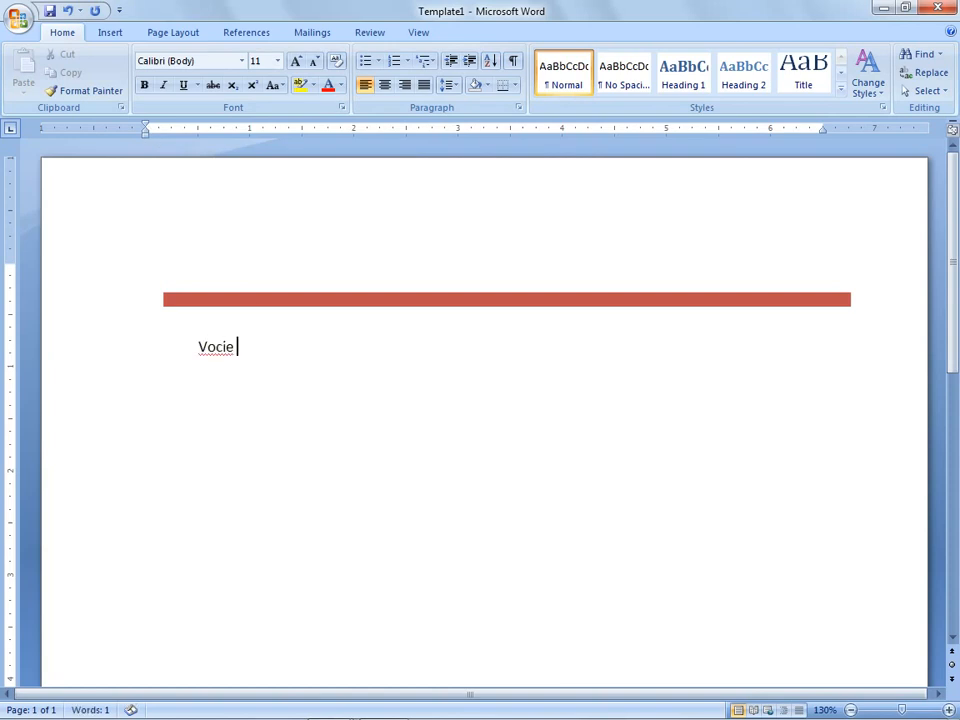
type(" Computer  College")
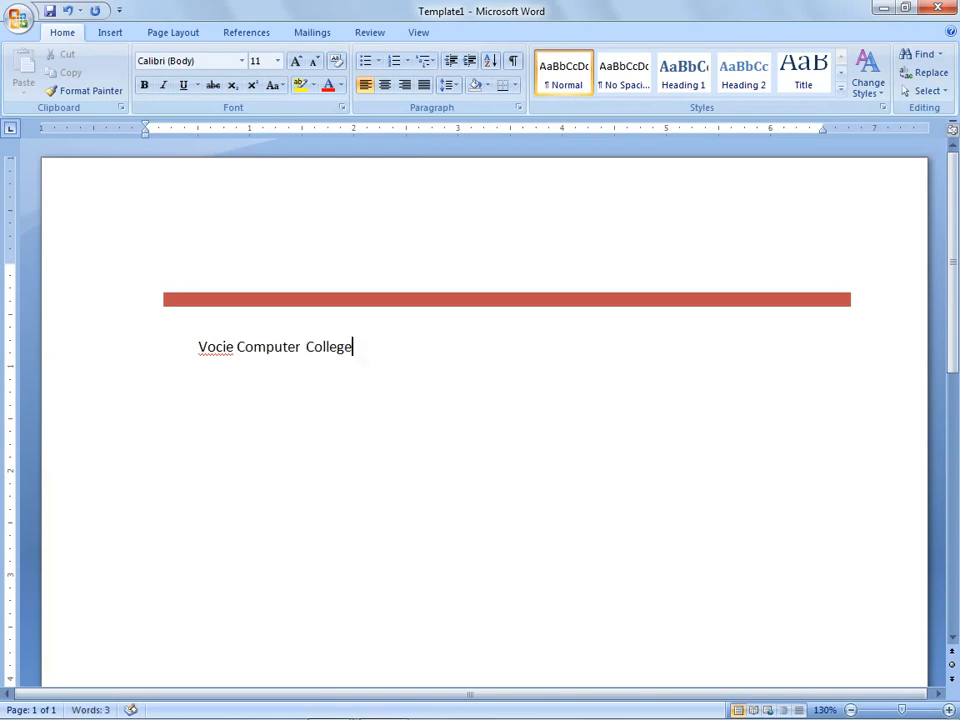
Step: Correct the spelling of the first word below the red line to "Voice"
key("Left")
key("Left")
key("Left")
key("Left")
key("Left")
key("Left")
key("Left")
key("Left")
key("Left")
key("Left")
key("Left")
key("Left")
key("Left")
key("Left")
key("Left")
key("Left")
key("Left")
key("Left")
key("BackSpace")
key("Delete")
type("i")
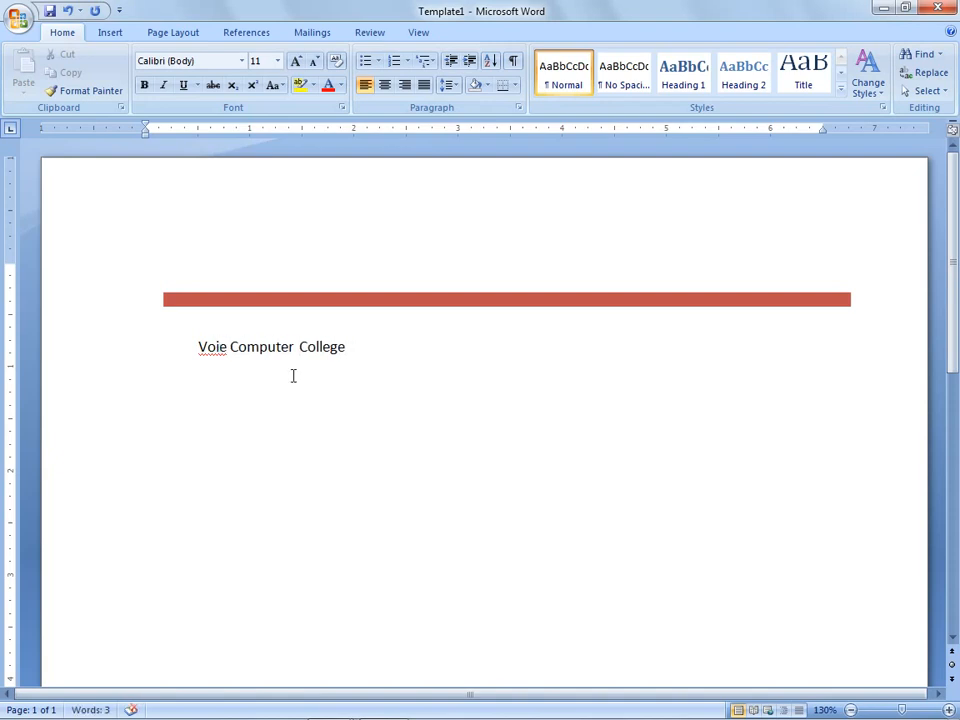
type("c")
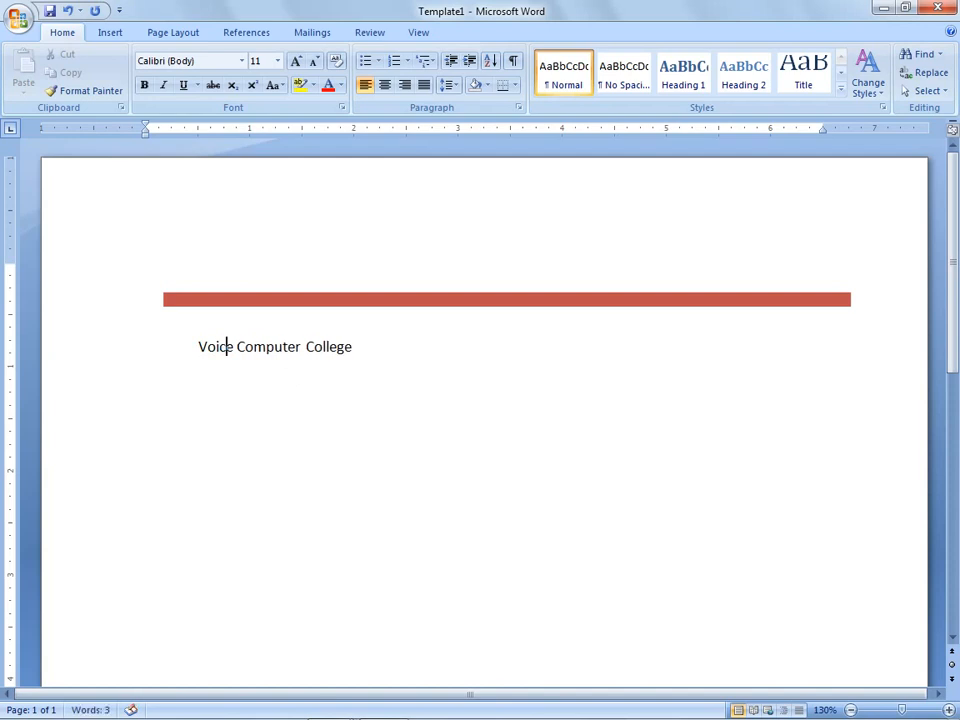
Step: Set the text "Voice Computer College" to font size 36 and center it on the page
left_click_drag(388, 360, 189, 354)
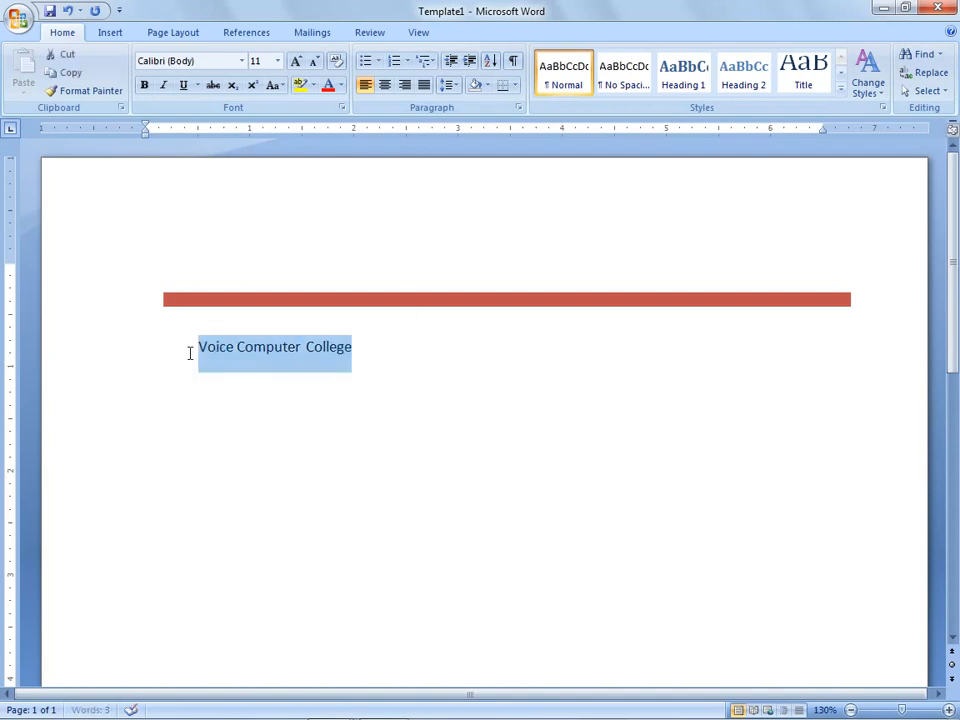
left_click(296, 61)
left_click(296, 61)
left_click(296, 61)
left_click(296, 61)
left_click(296, 61)
left_click(296, 61)
left_click(296, 61)
left_click(296, 61)
left_click(296, 61)
left_click(296, 61)
left_click(296, 61)
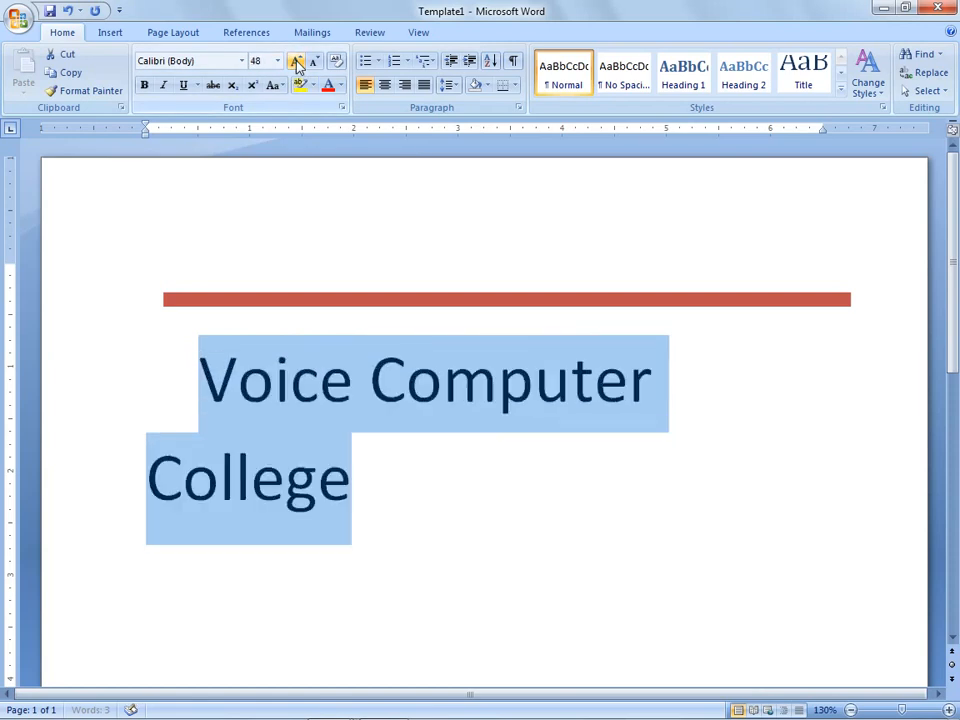
left_click(316, 62)
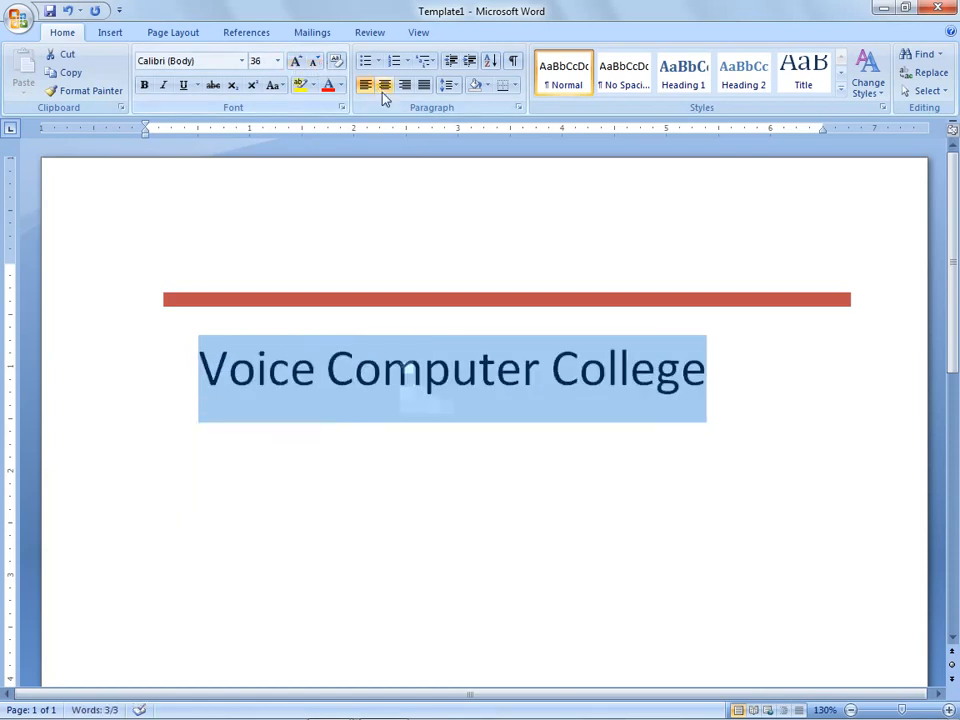
left_click(386, 87)
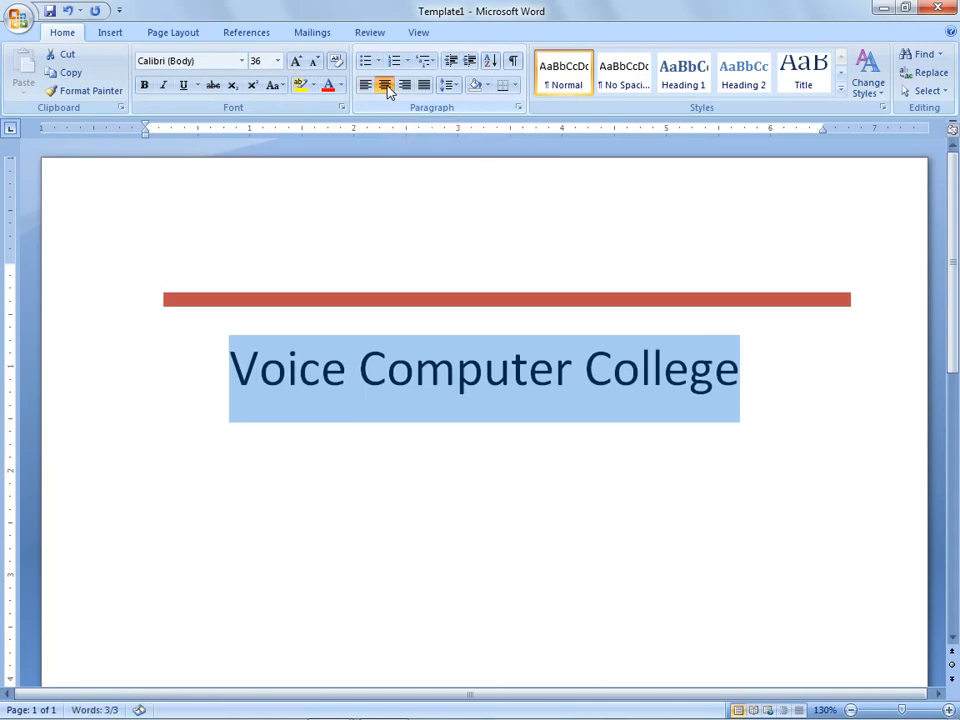
Step: Start a new paragraph after the "Voice Computer College" heading
left_click(489, 465)
key("Right")
key("Right")
key("Right")
key("Right")
key("Right")
key("Right")
key("Right")
key("Right")
key("Right")
key("Right")
key("Right")
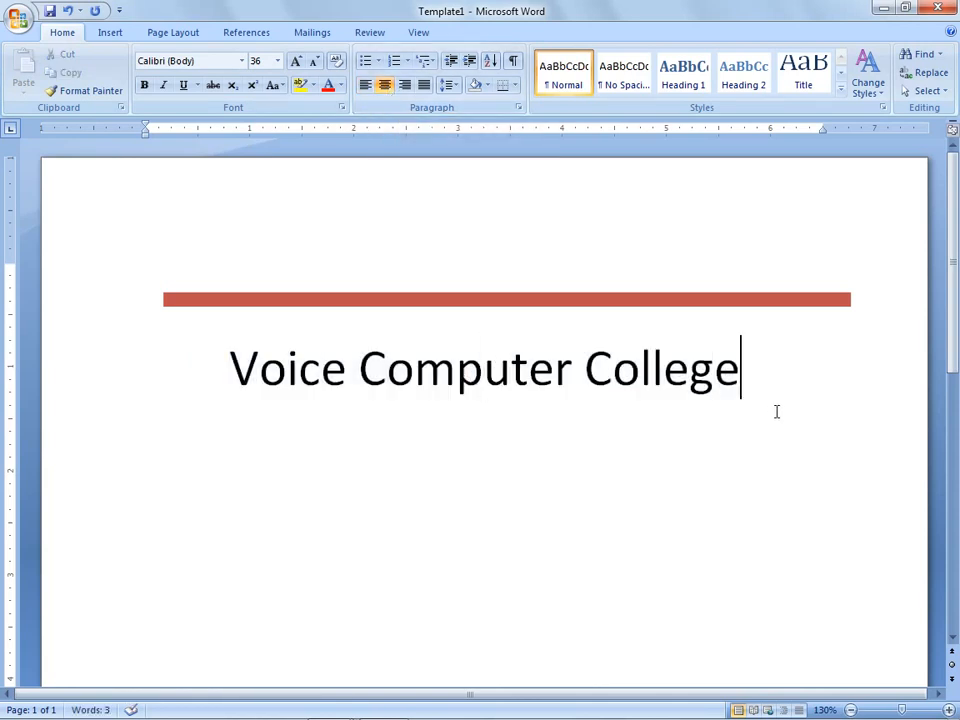
key("Return")
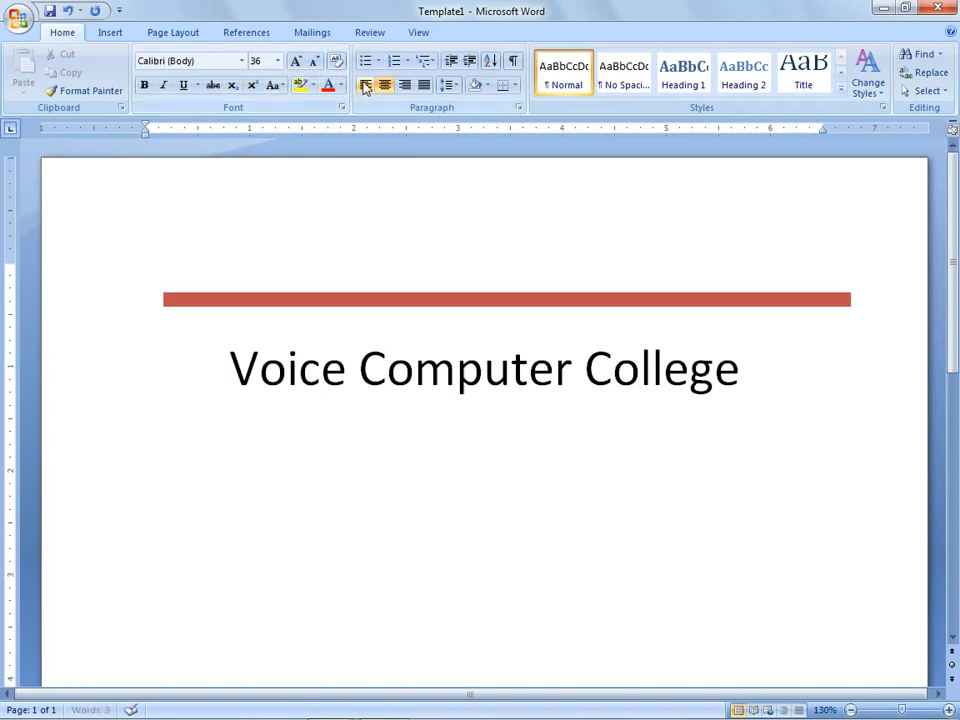
Step: Draw a horizontal arrow about 4.71" long directly beneath the "Voice Computer College" heading
left_click(113, 34)
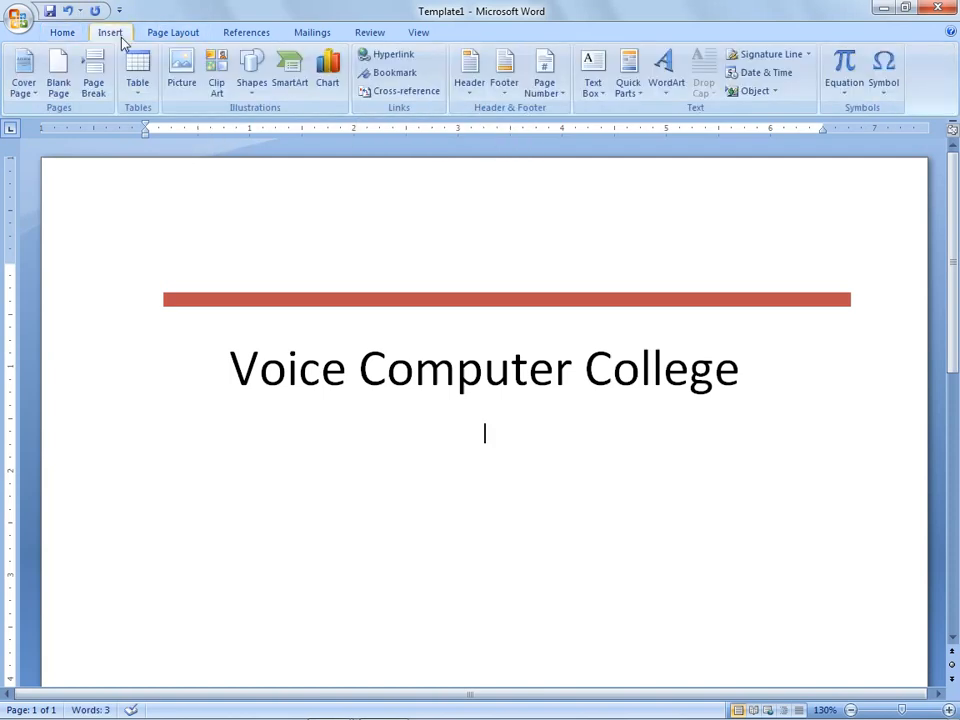
left_click(260, 88)
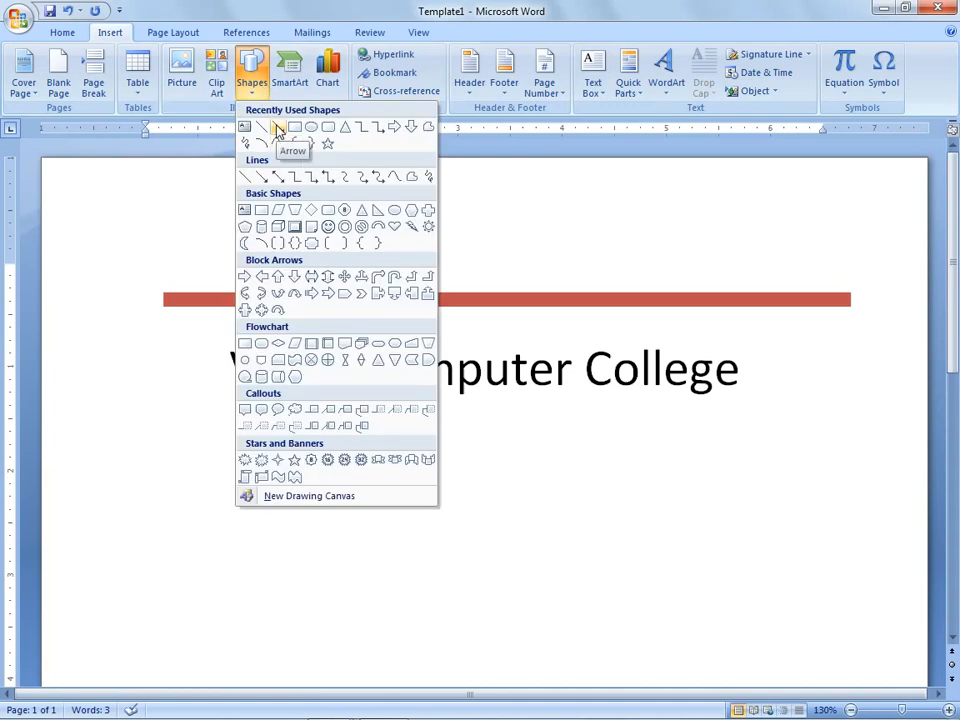
left_click(278, 127)
mouse_move(253, 418)
left_mouse_down()
mouse_move(686, 450)
mouse_move(744, 418)
left_mouse_up()
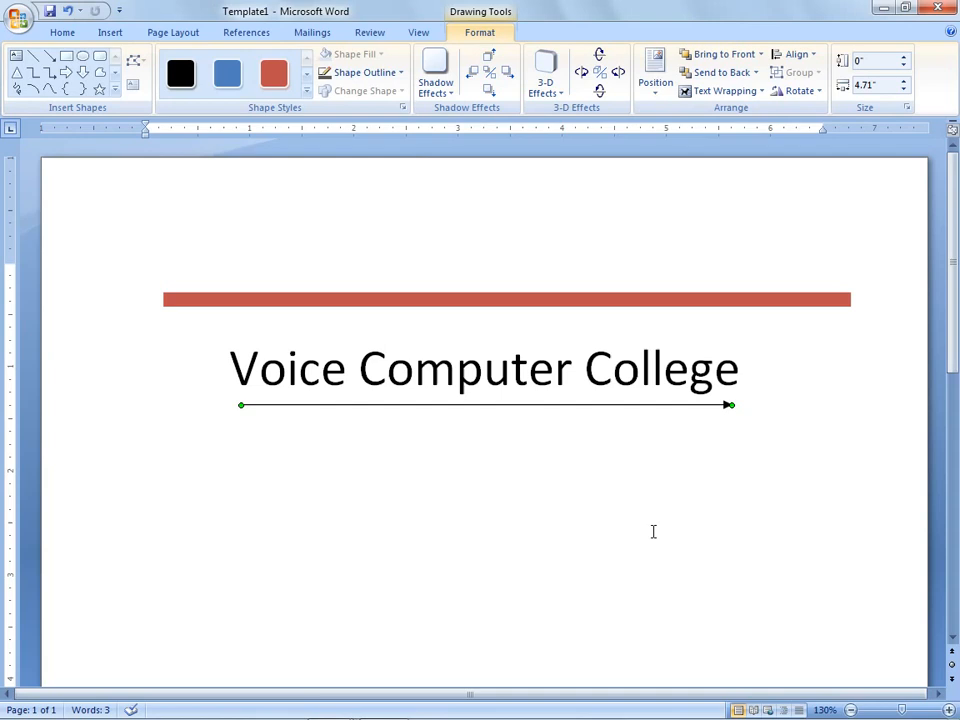